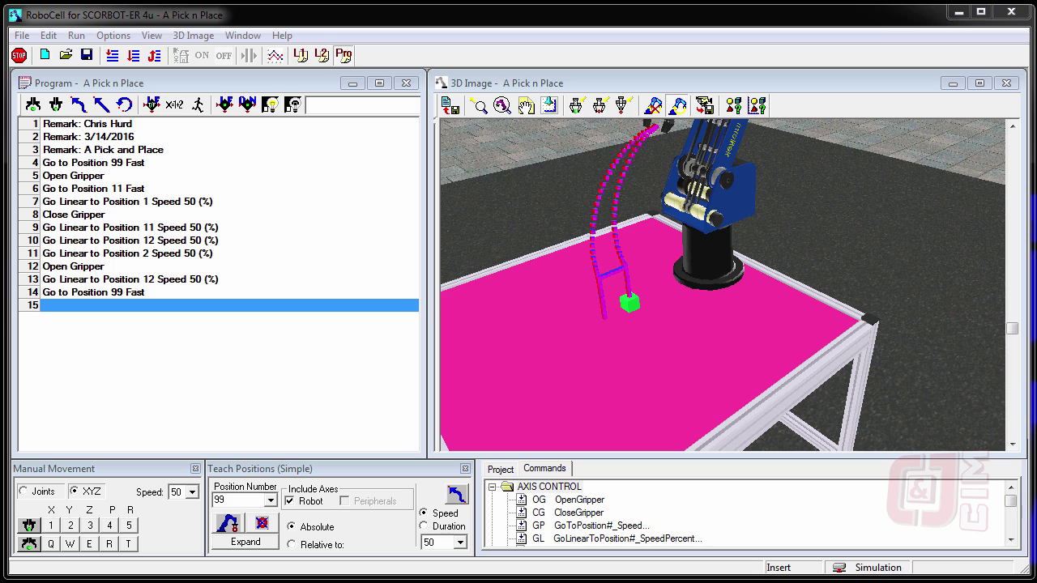
Keep position 99 selected and float the Teach Positions panel over the program listing.
left_click(271, 500)
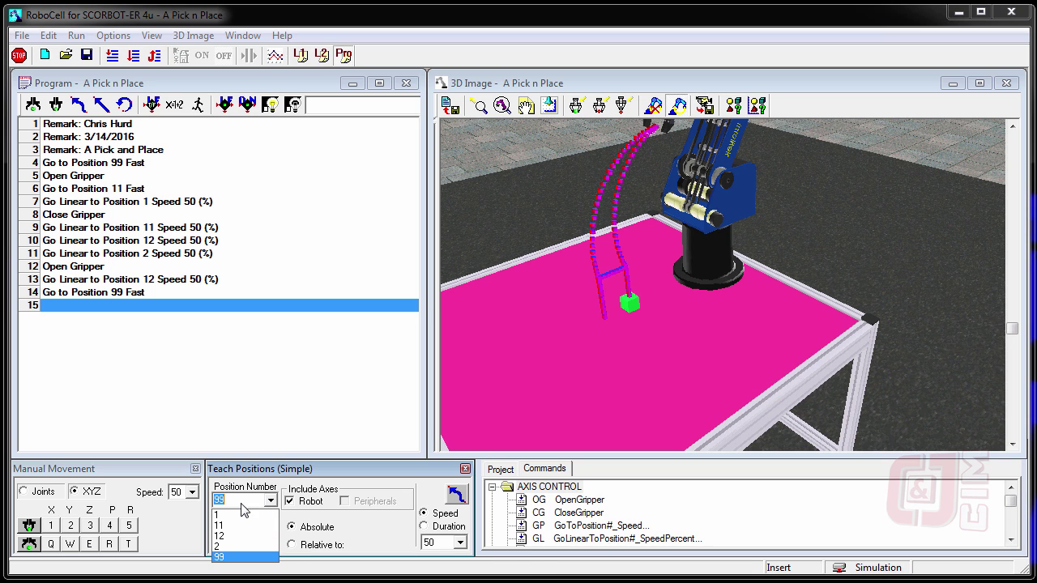
left_click(299, 470)
left_click_drag(312, 467, 388, 190)
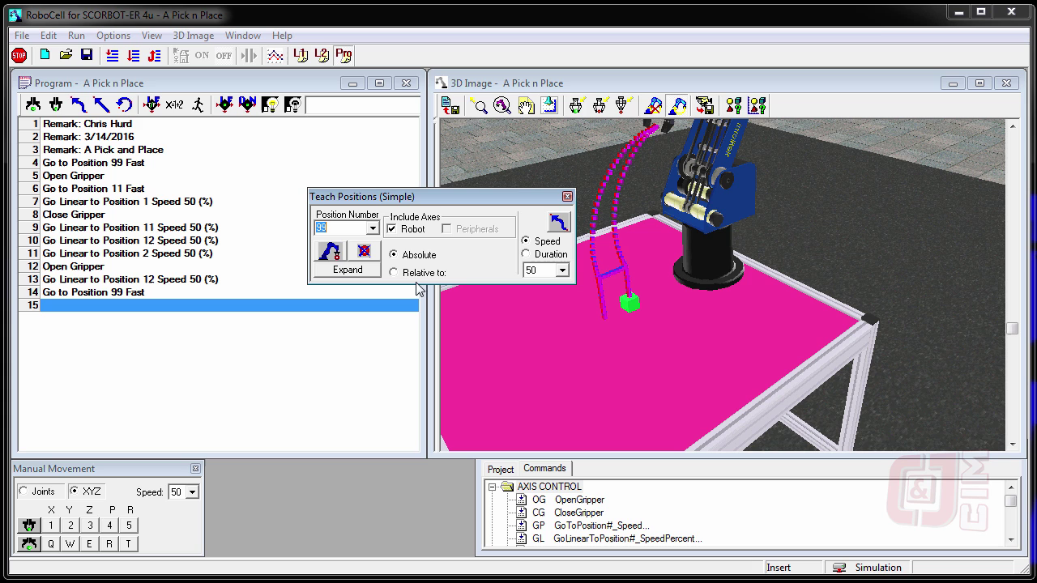
left_click_drag(394, 200, 294, 469)
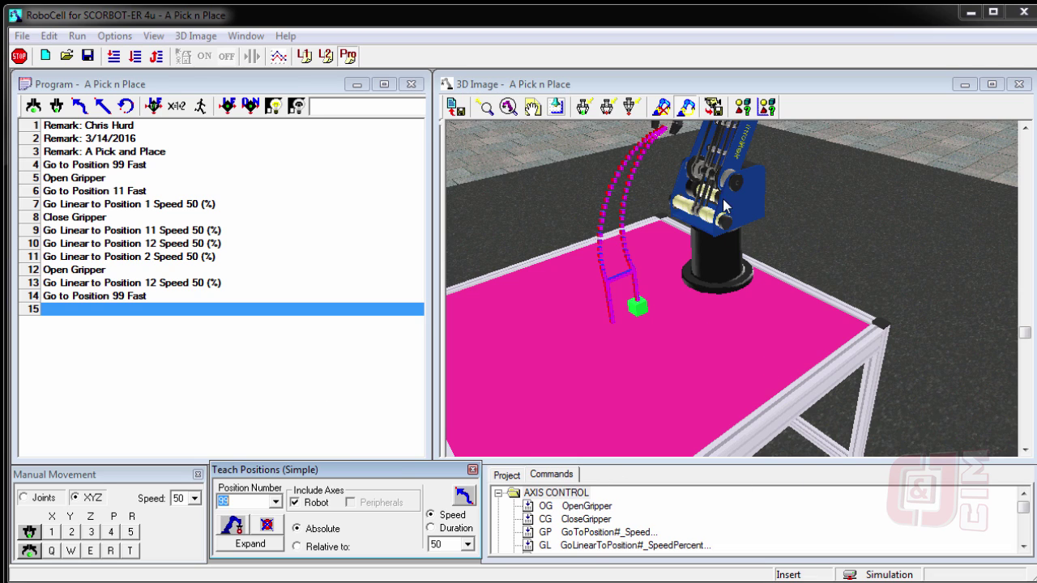
Move the Teach Positions panel up over the program and expand it to show coordinate fields.
left_click_drag(392, 470, 467, 265)
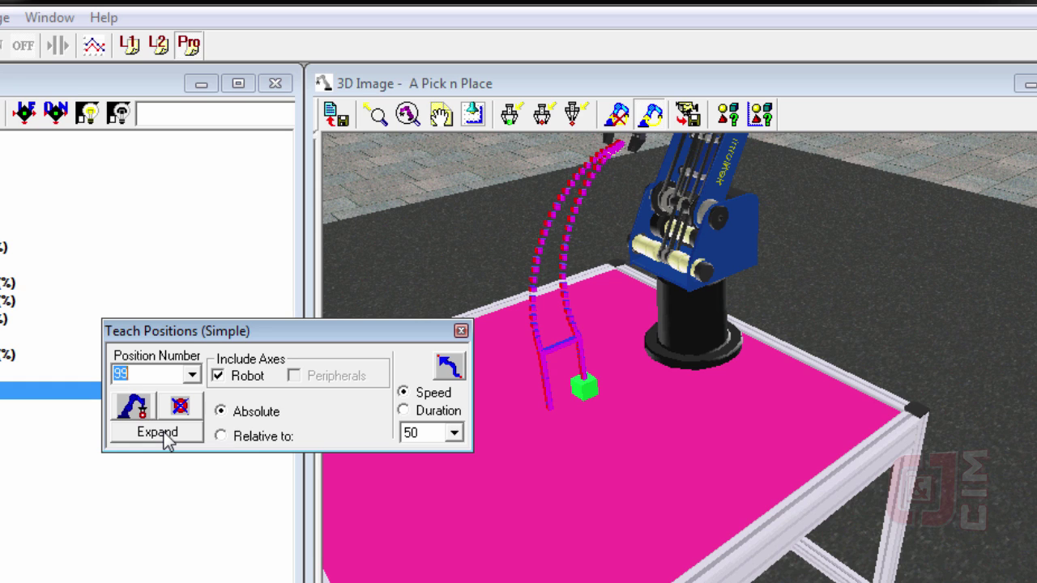
left_click(163, 433)
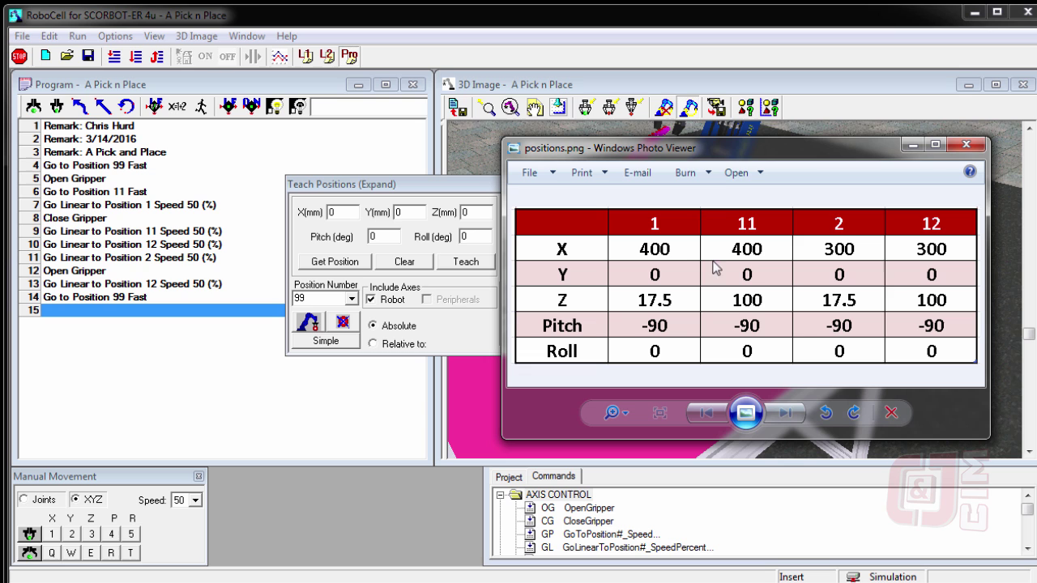
Place the positions.png table and the Teach Positions panel side by side on screen.
left_click_drag(742, 139, 788, 107)
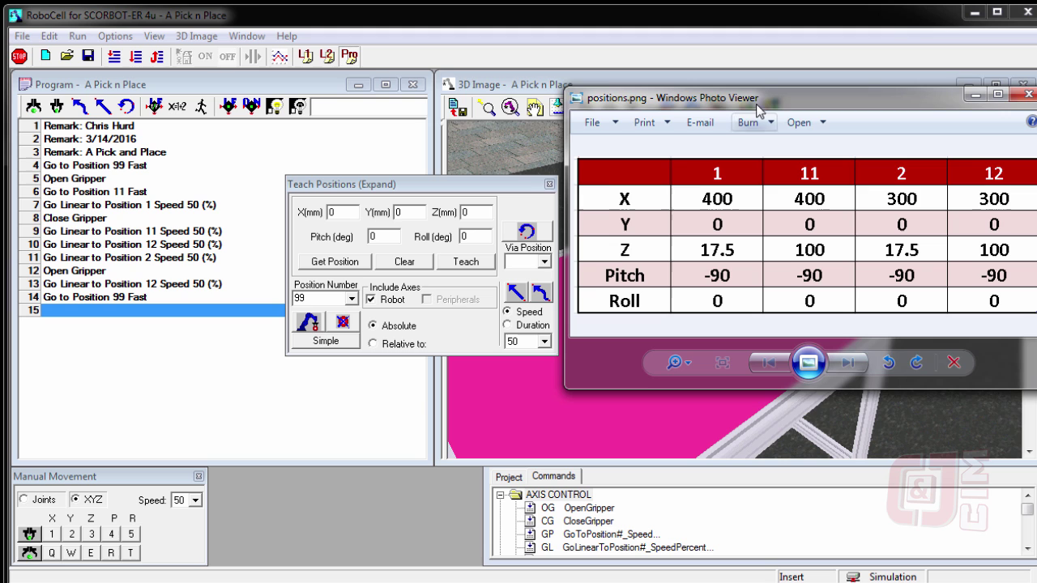
left_click_drag(757, 101, 737, 134)
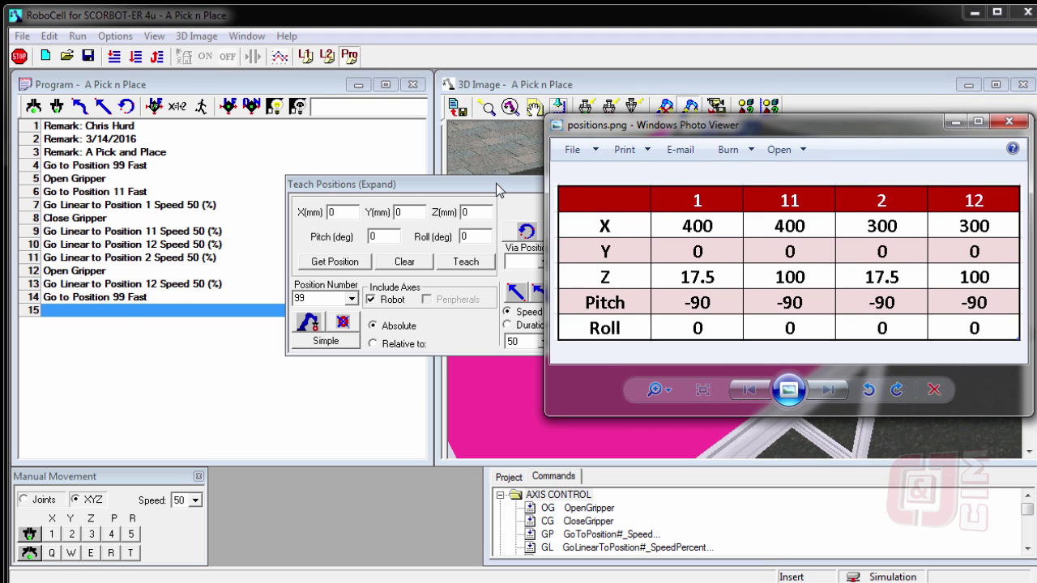
left_click_drag(496, 183, 319, 152)
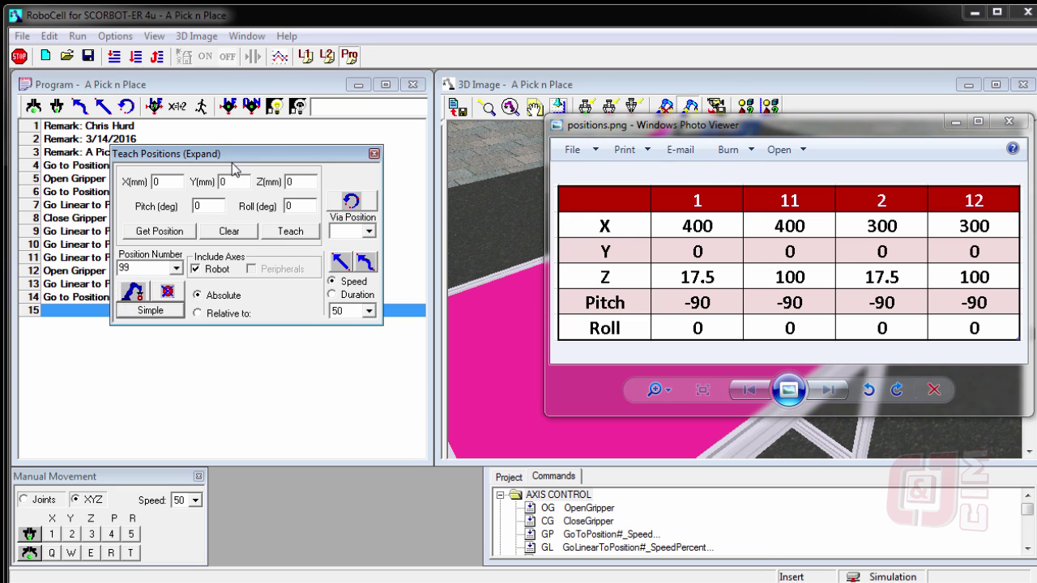
left_click_drag(272, 158, 362, 139)
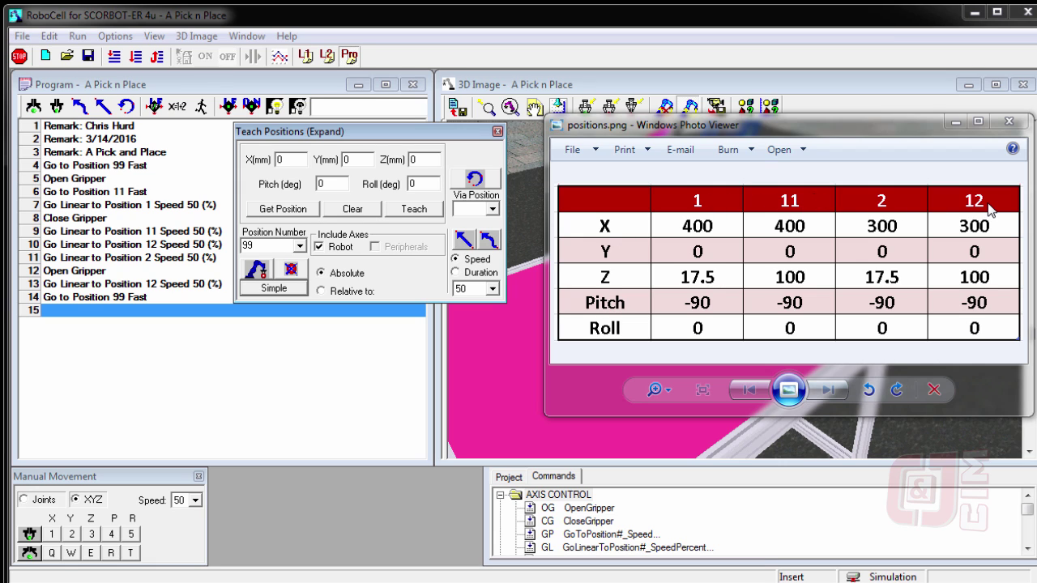
Teach position 1 as X 400, Y 0, Z 17.5, Pitch -90, Roll 0.
left_click(300, 247)
left_click(279, 257)
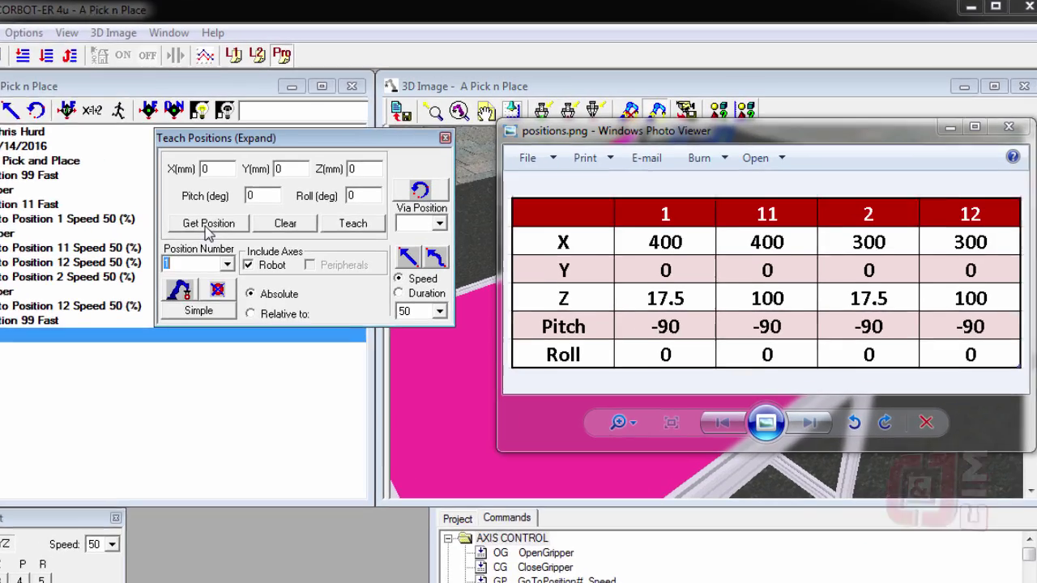
left_click(283, 209)
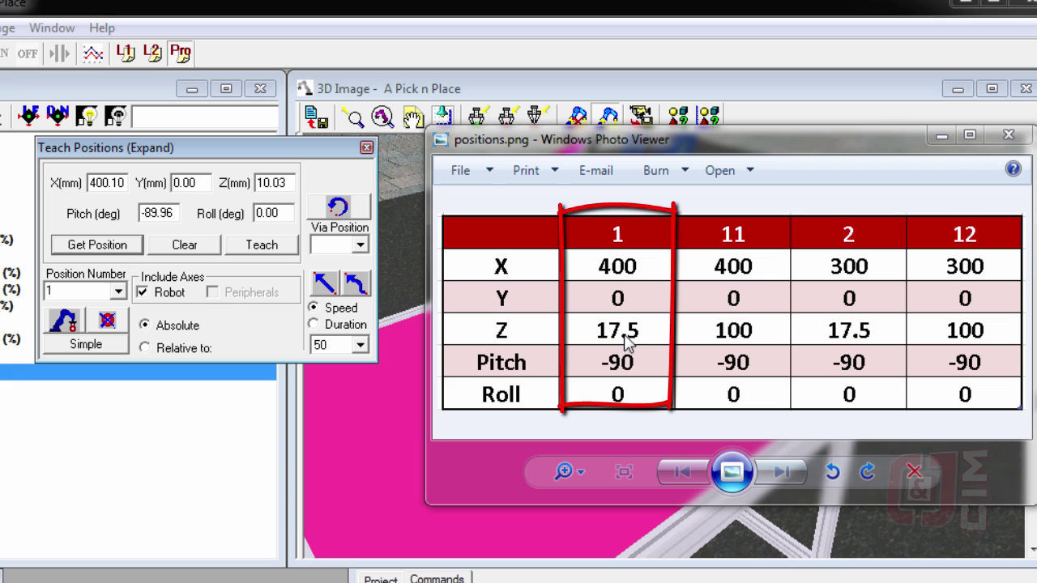
left_click(167, 215)
left_click_drag(167, 213, 130, 215)
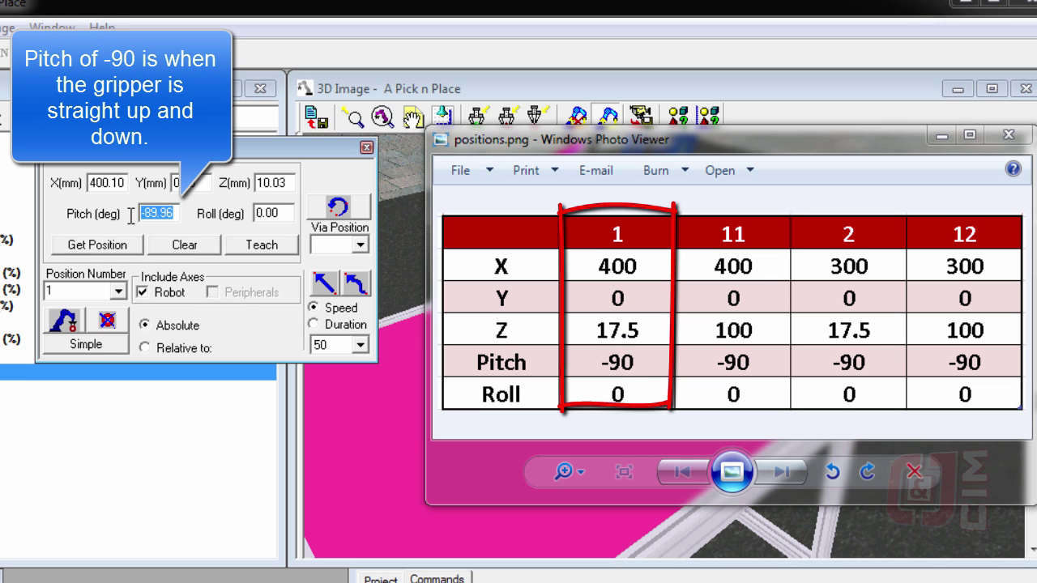
type("-90")
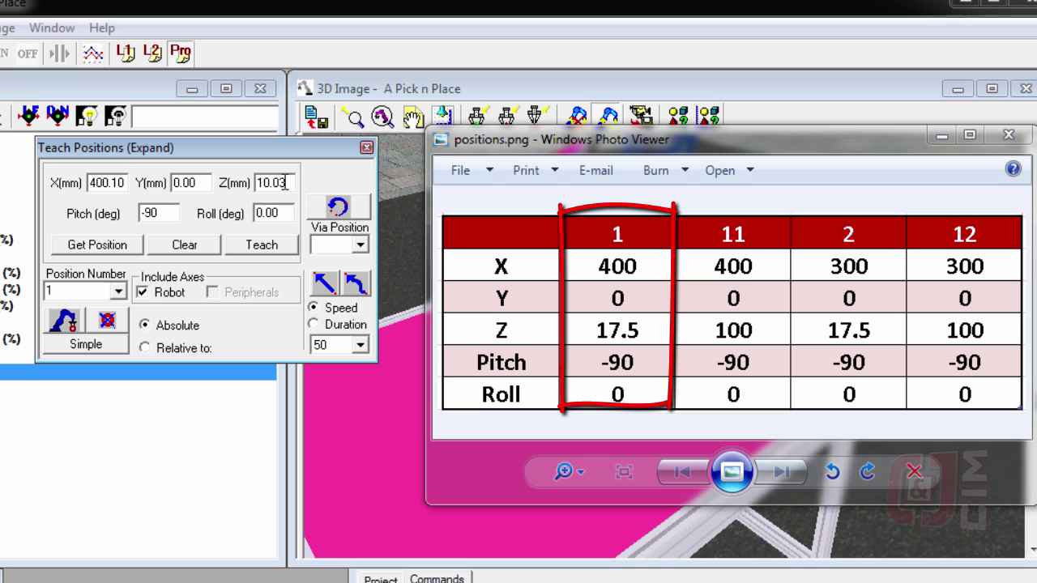
left_click_drag(286, 182, 258, 183)
type("17.5")
left_click_drag(203, 183, 108, 184)
key("BackSpace")
key("BackSpace")
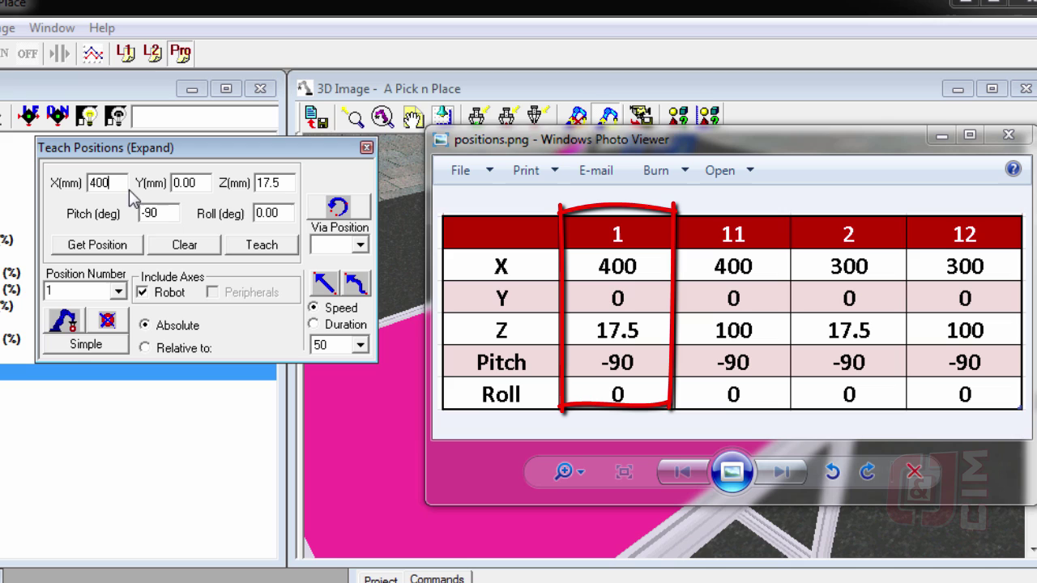
left_click(260, 249)
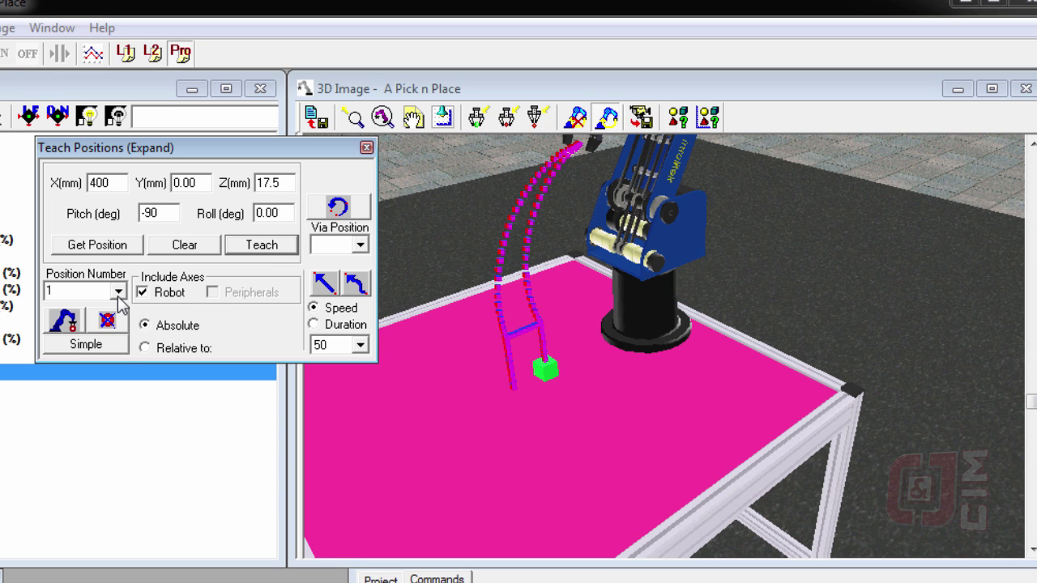
Teach position 11 as X 400, Y 0, Z 100, Pitch -90, Roll 0.
left_click(117, 292)
left_click(94, 324)
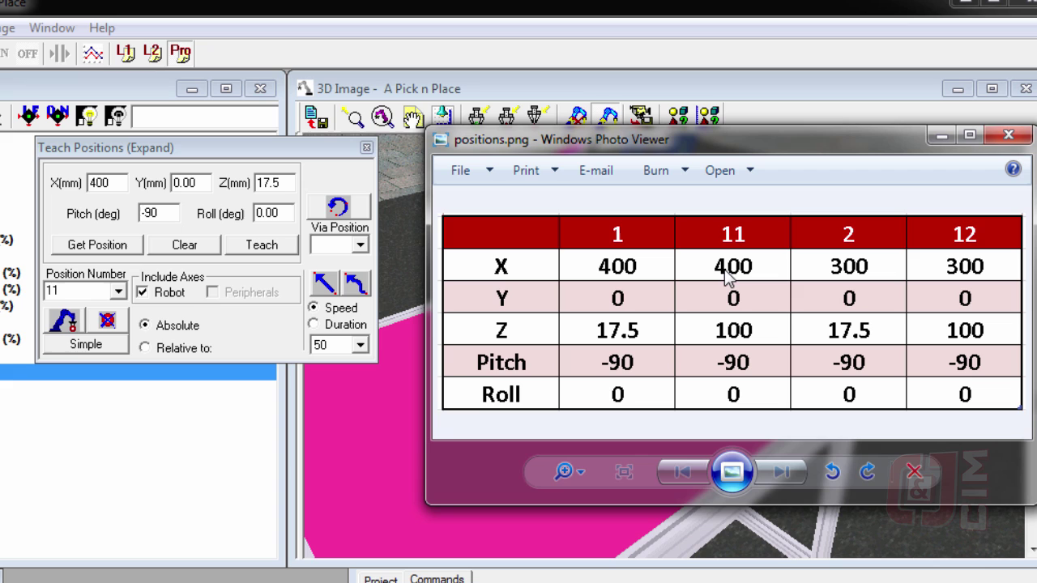
left_click(97, 244)
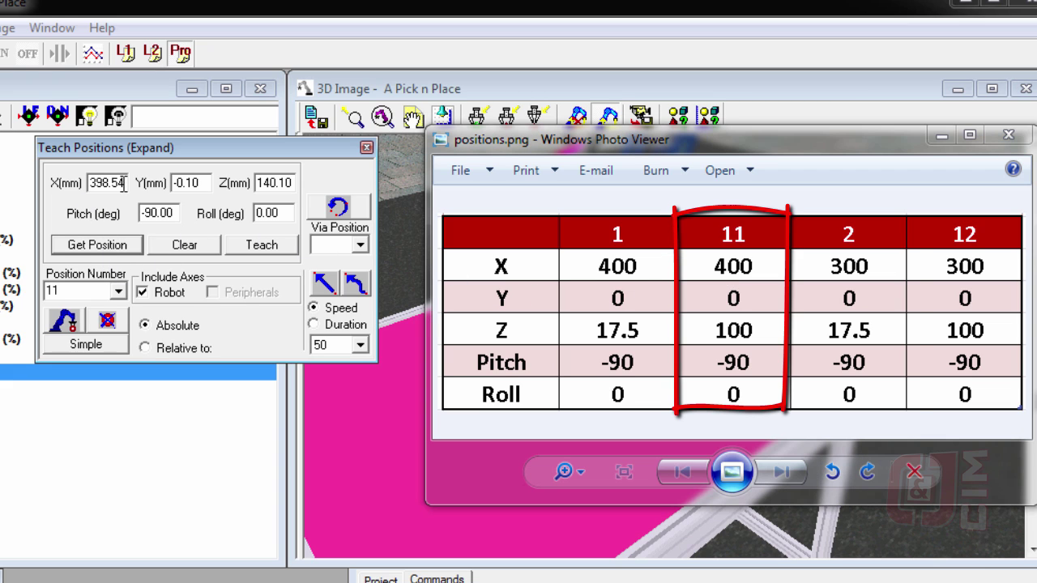
left_click_drag(124, 183, 86, 185)
type("5")
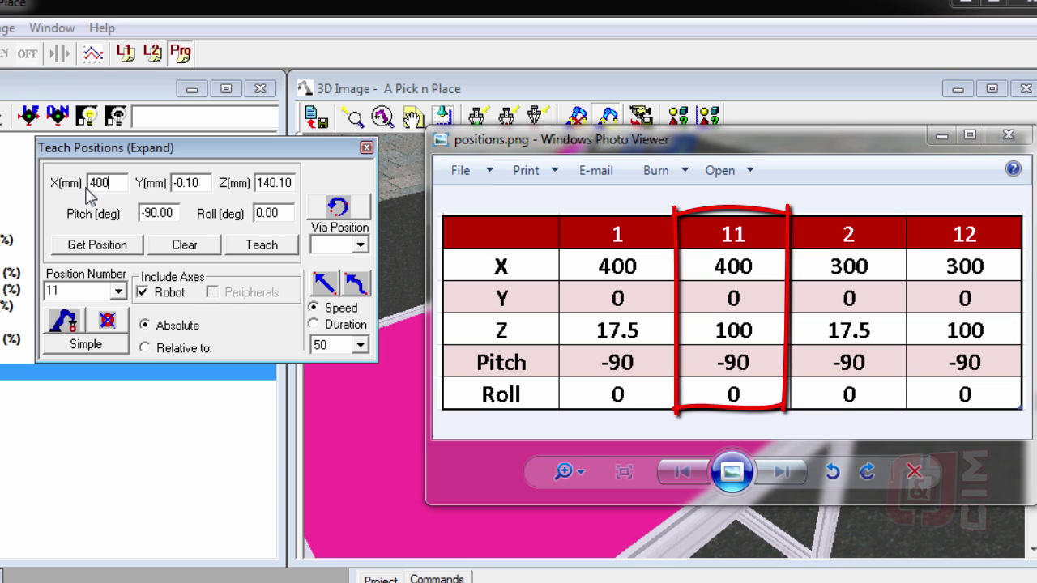
left_click(176, 183)
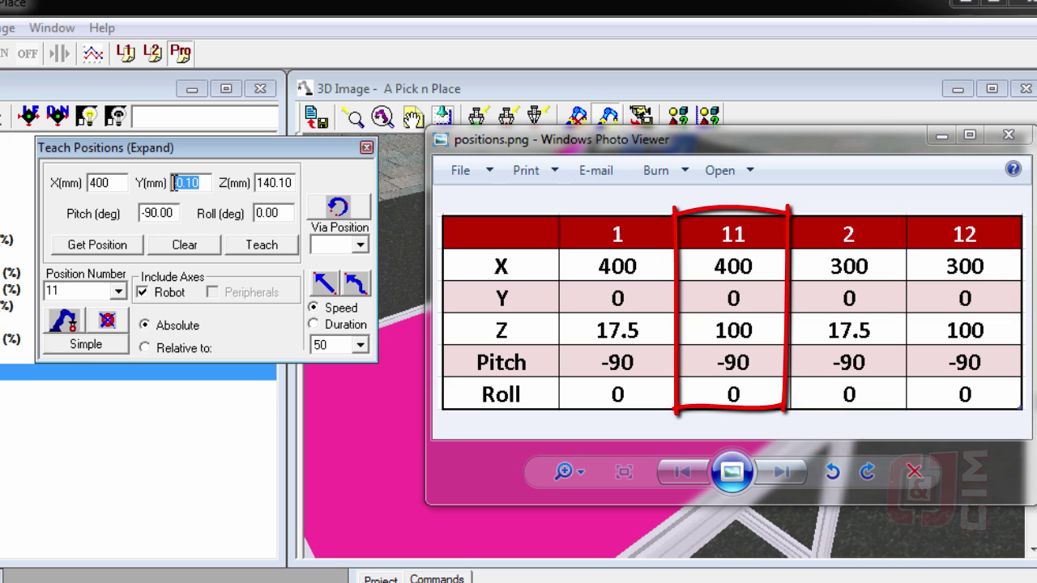
type("0")
key("Tab")
type("1")
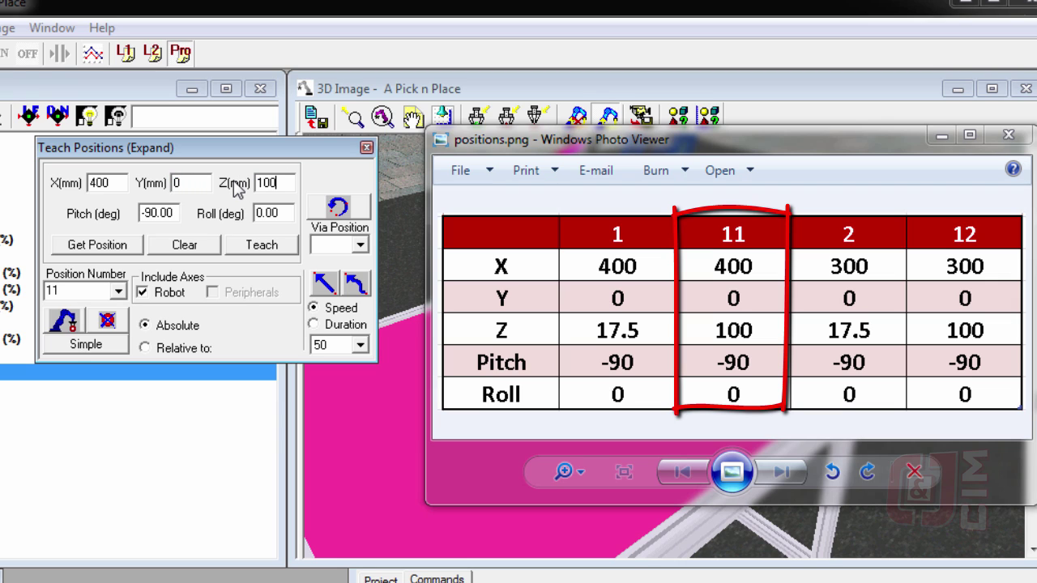
mouse_move(613, 144)
left_mouse_down()
mouse_move(1036, 134)
mouse_move(1036, 123)
mouse_move(998, 123)
left_mouse_up()
left_click(254, 249)
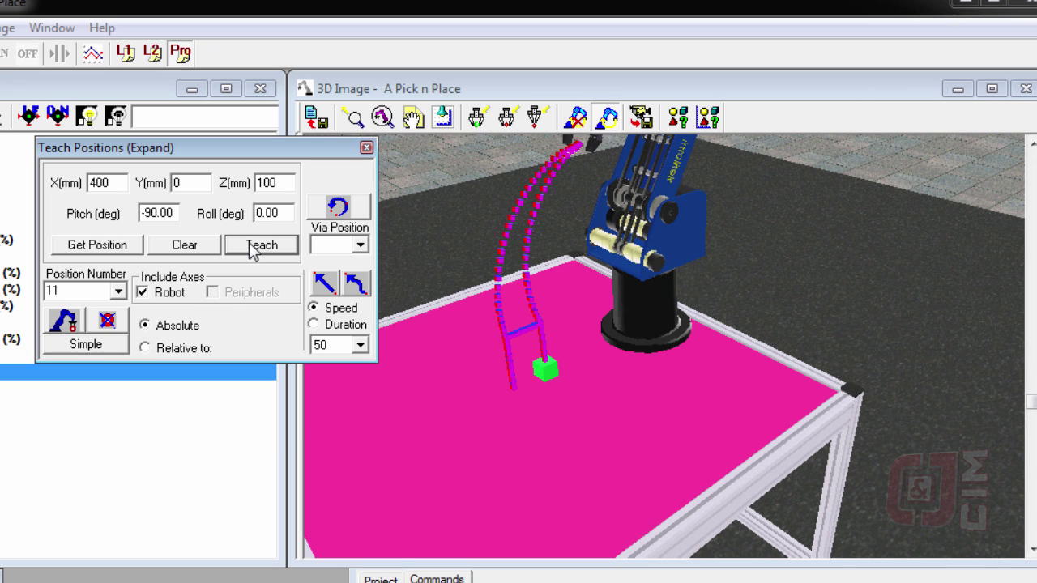
double_click(98, 185)
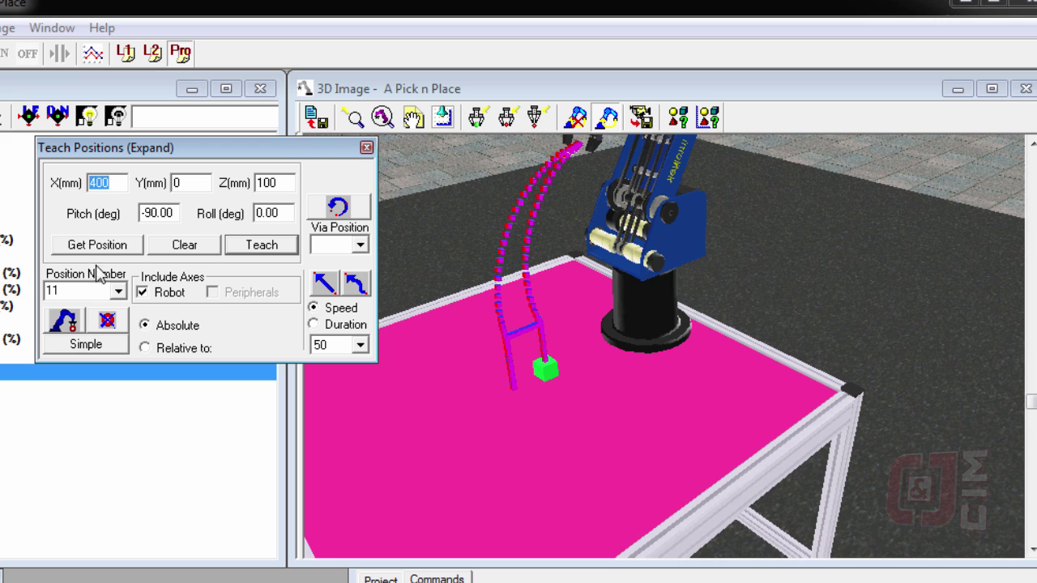
Store position 2 with X 300, Y 0 and Z 100.
left_click(119, 292)
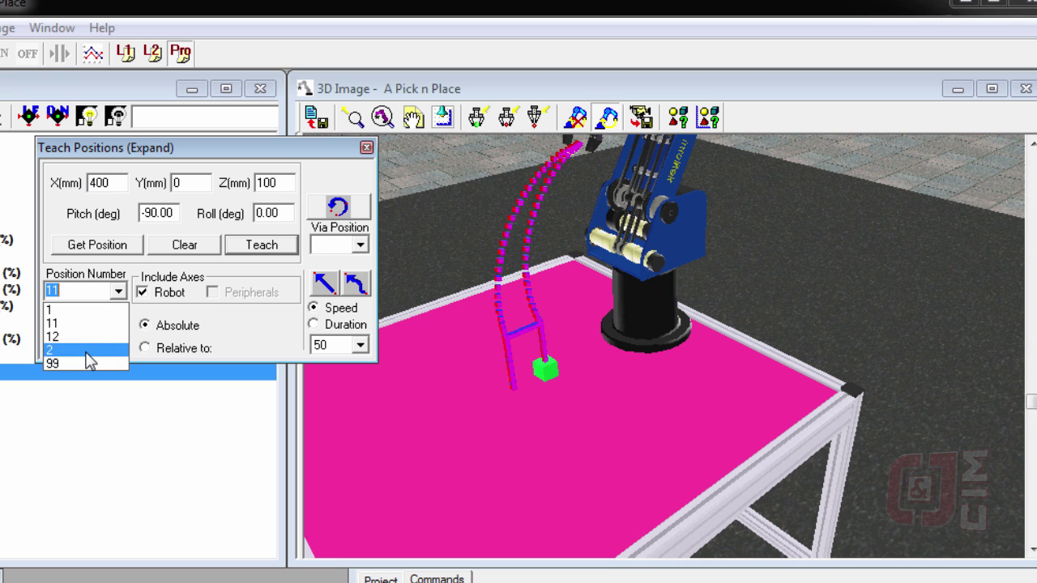
left_click(89, 349)
left_click(98, 244)
left_click(127, 183)
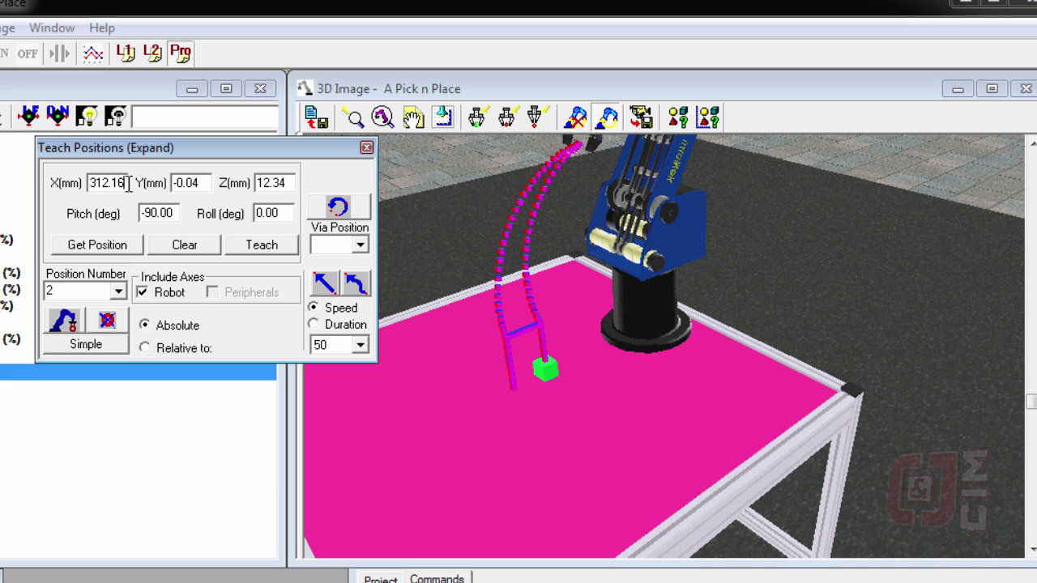
double_click(126, 183)
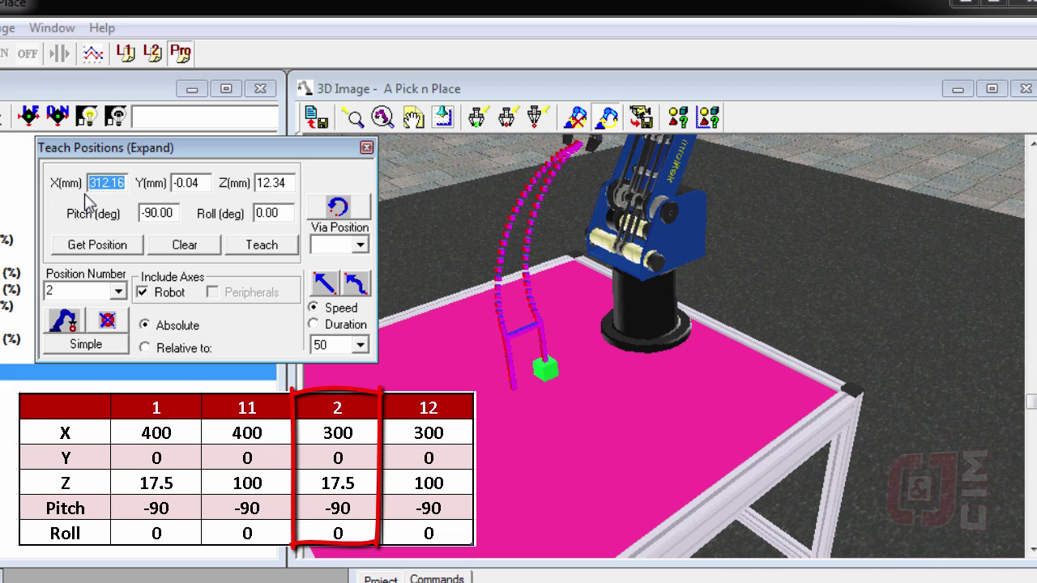
type("300")
key("Tab")
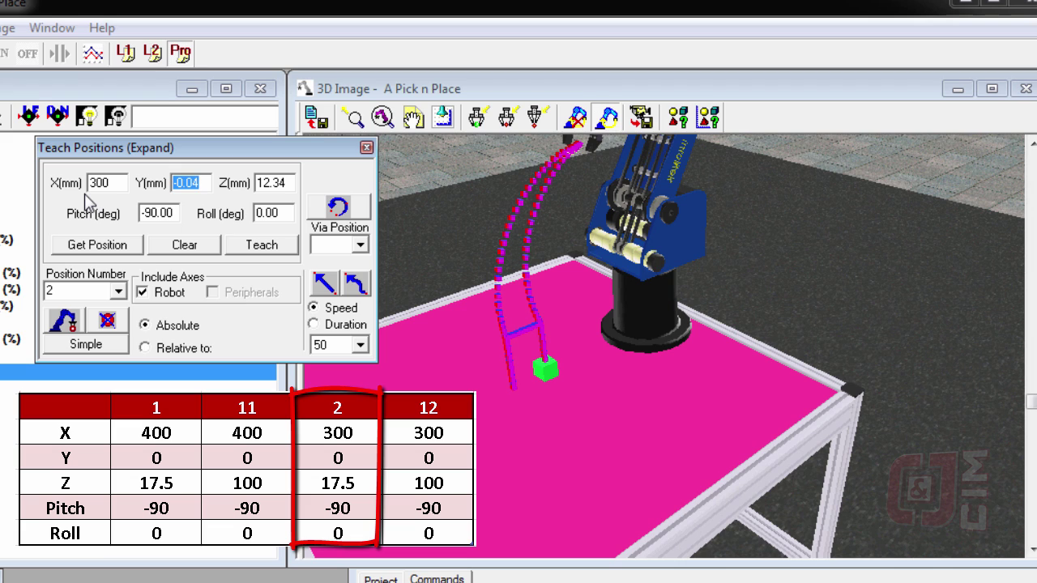
type("0")
key("Tab")
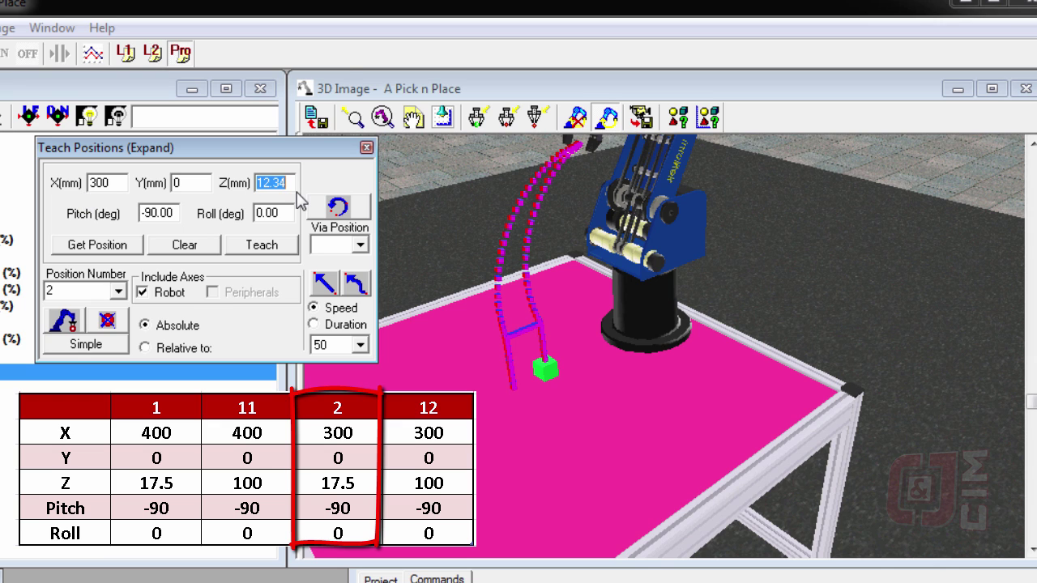
type("100")
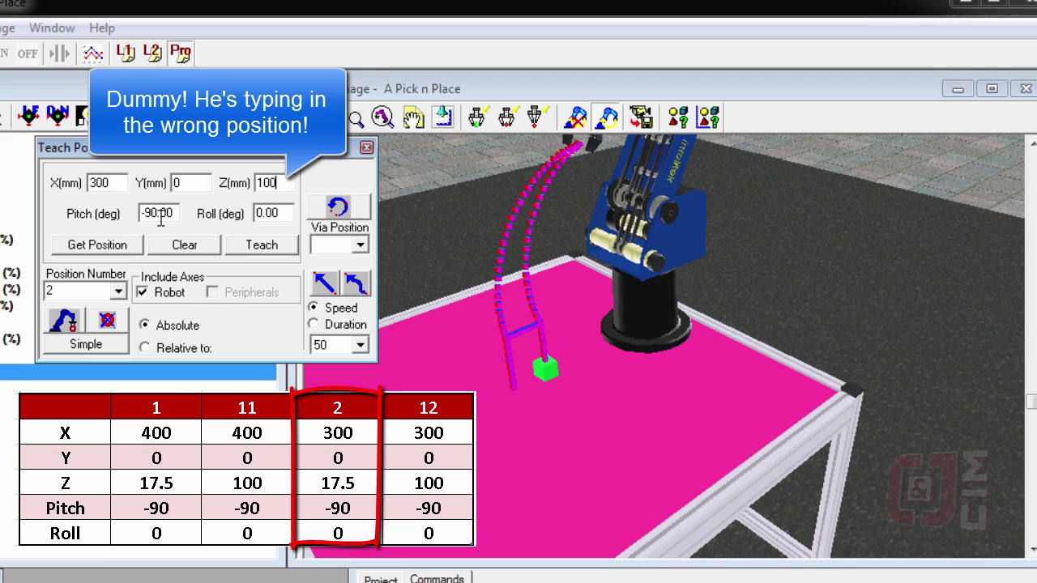
left_click(258, 246)
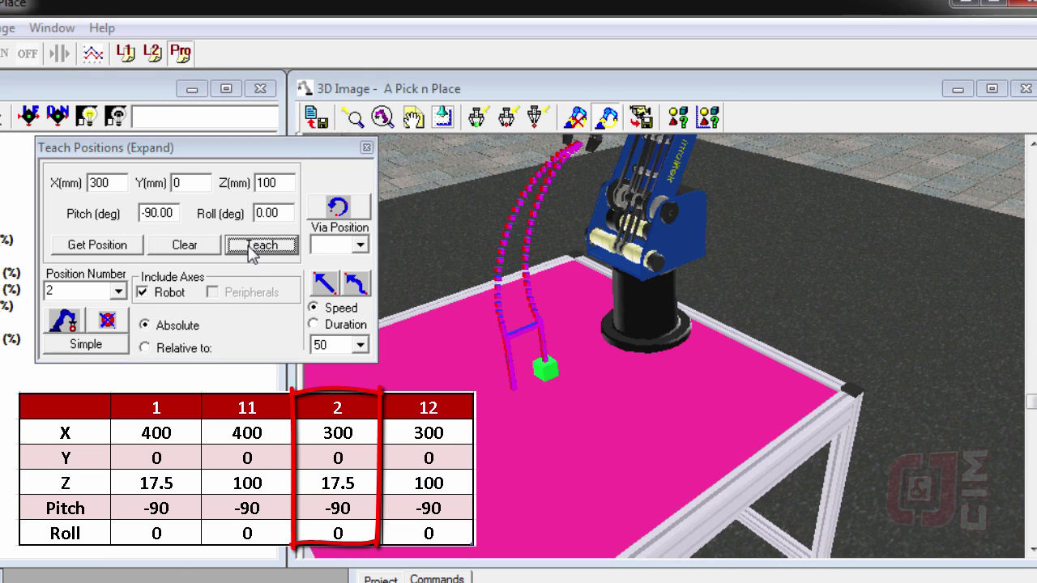
Reload position 2's coordinates and start changing its Z value to 17.5.
left_click(118, 291)
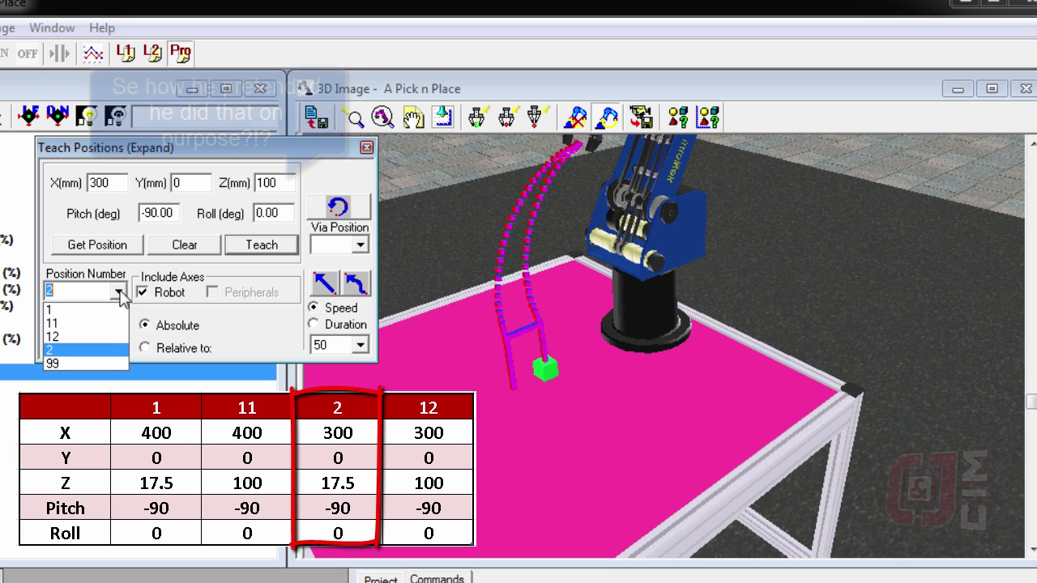
left_click(98, 354)
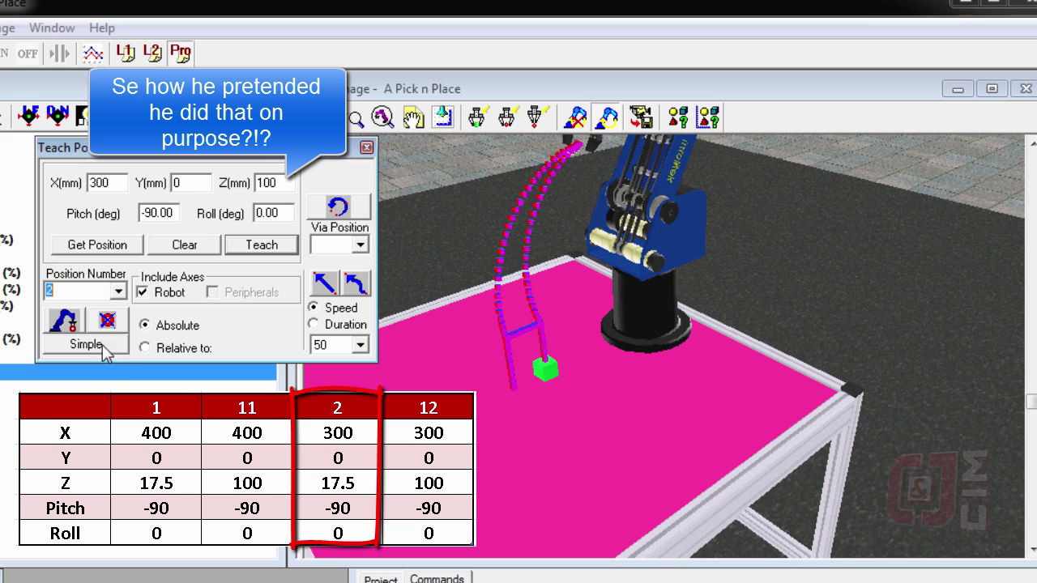
left_click(100, 251)
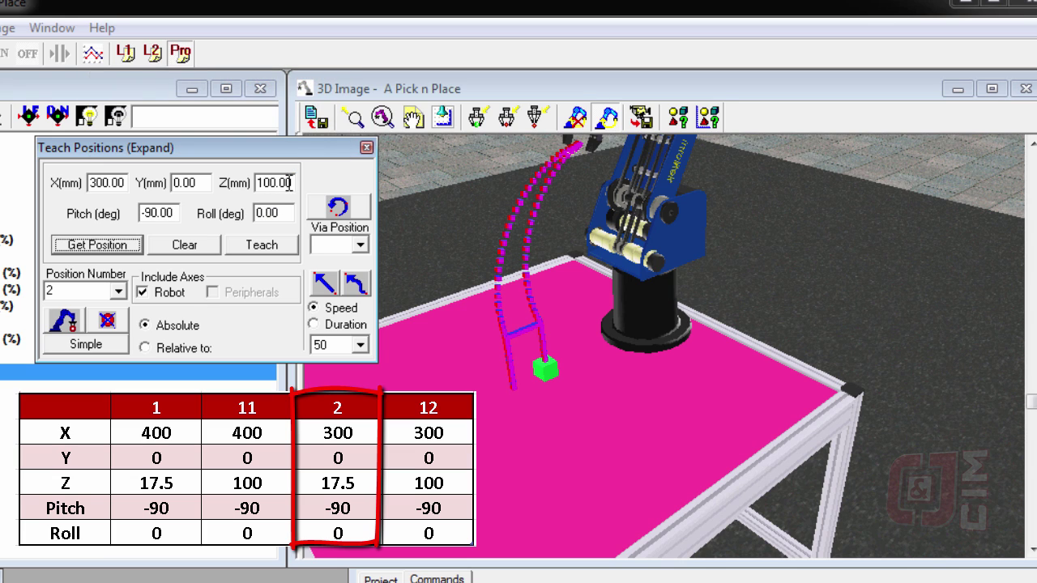
left_click_drag(293, 181, 251, 183)
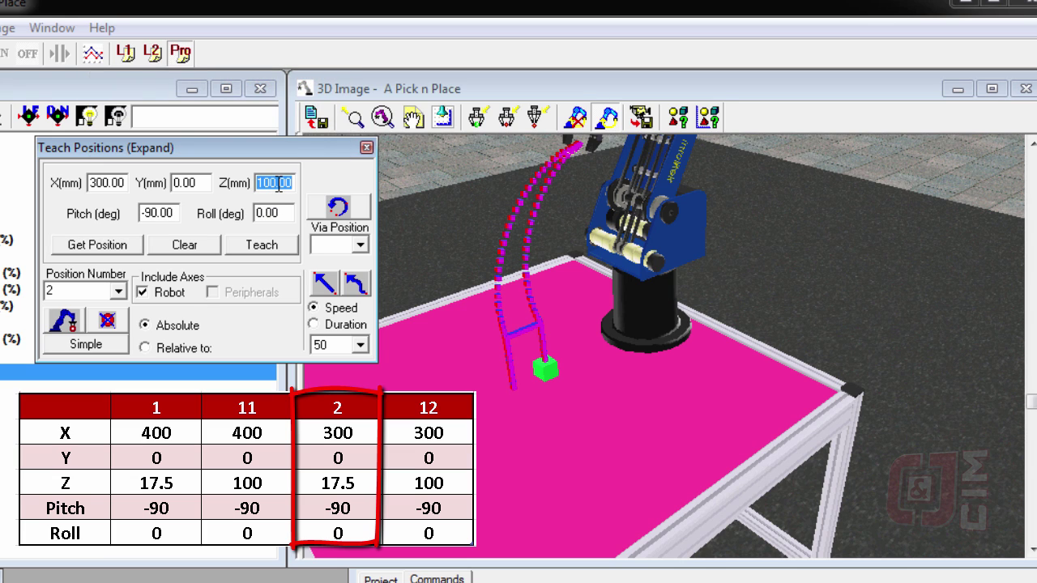
type("17.5")
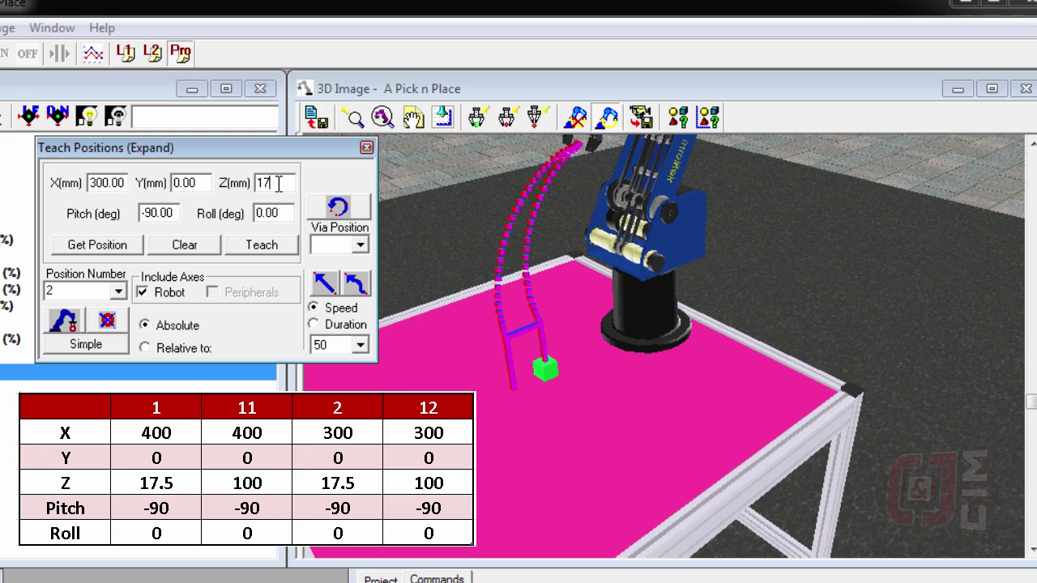
Save position 2 with Z 17.5, then teach position 12 as X 300, Y 0, Z 100.
left_click(264, 245)
left_click(119, 292)
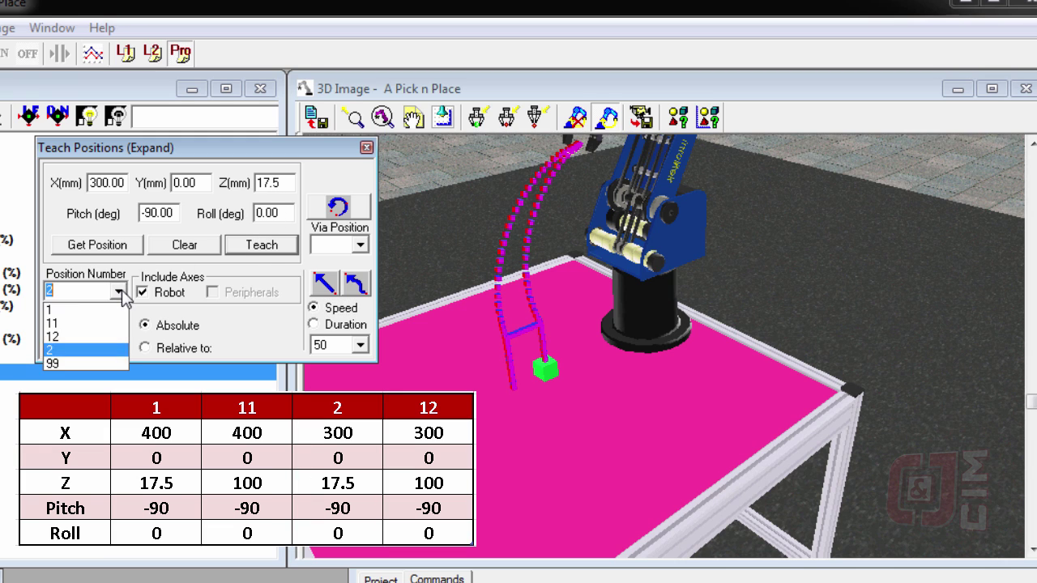
left_click(79, 345)
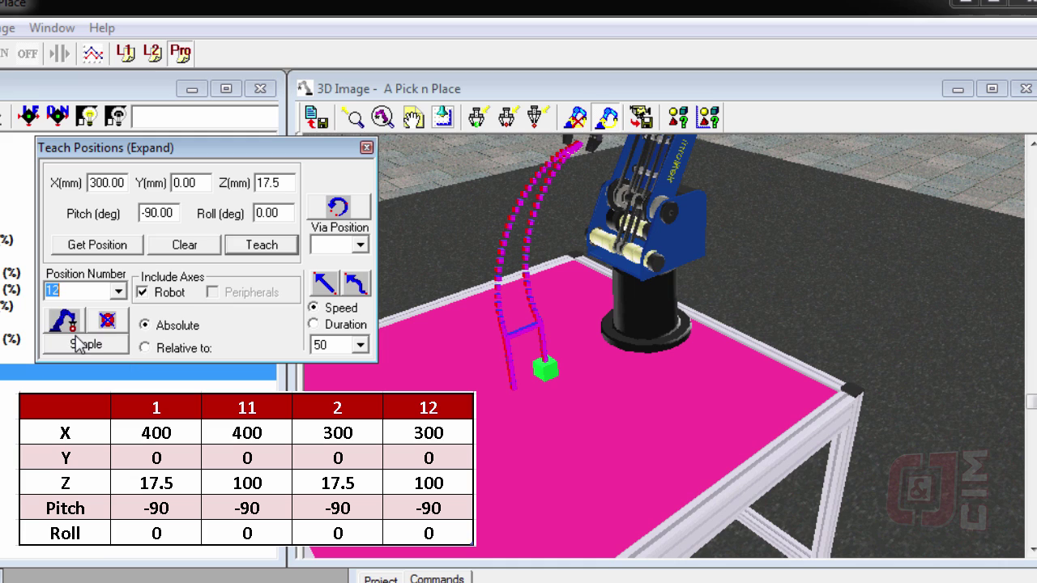
left_click(107, 247)
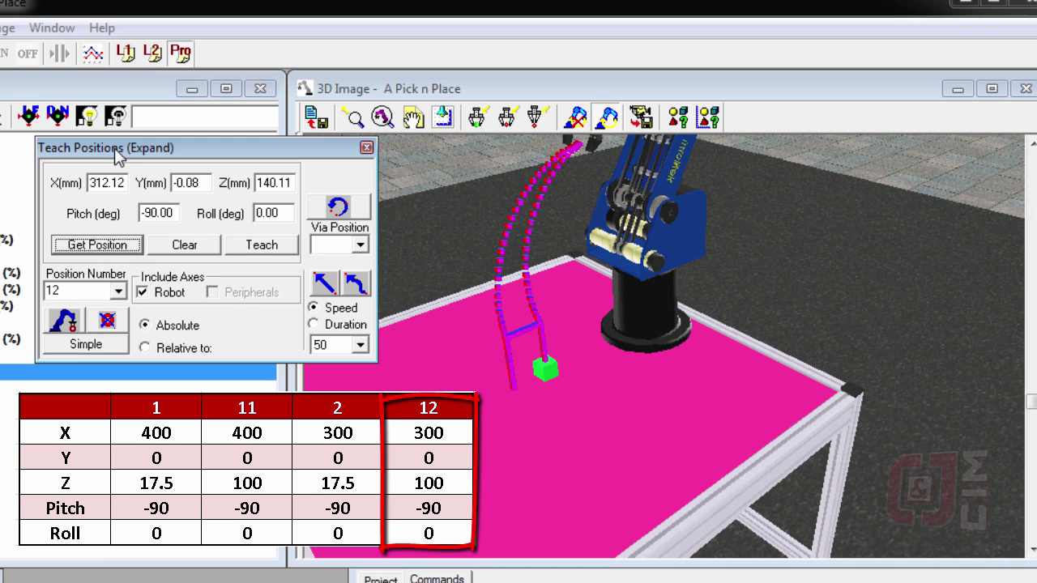
left_click_drag(126, 182, 87, 183)
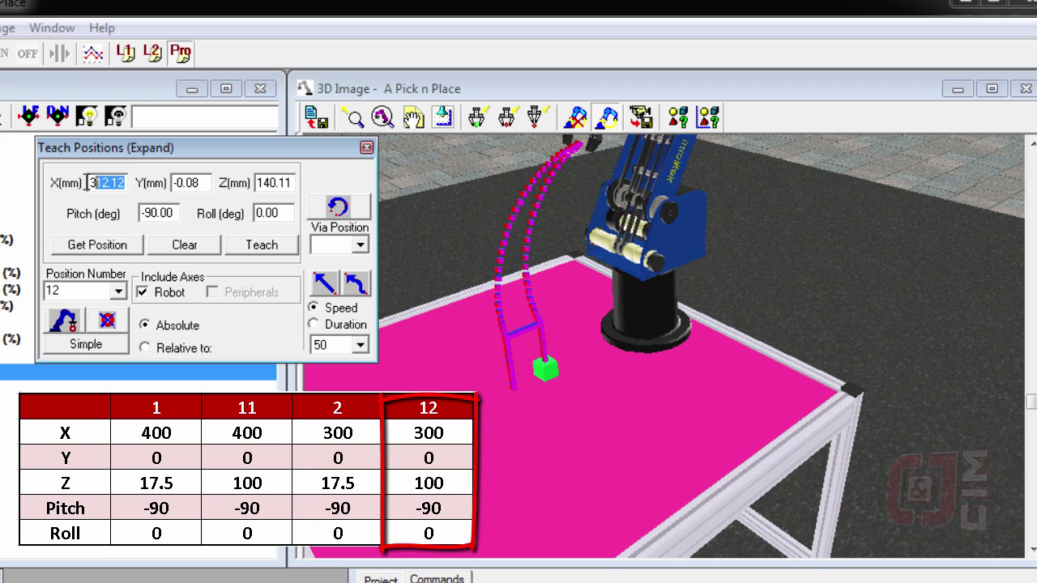
type("300")
key("Tab")
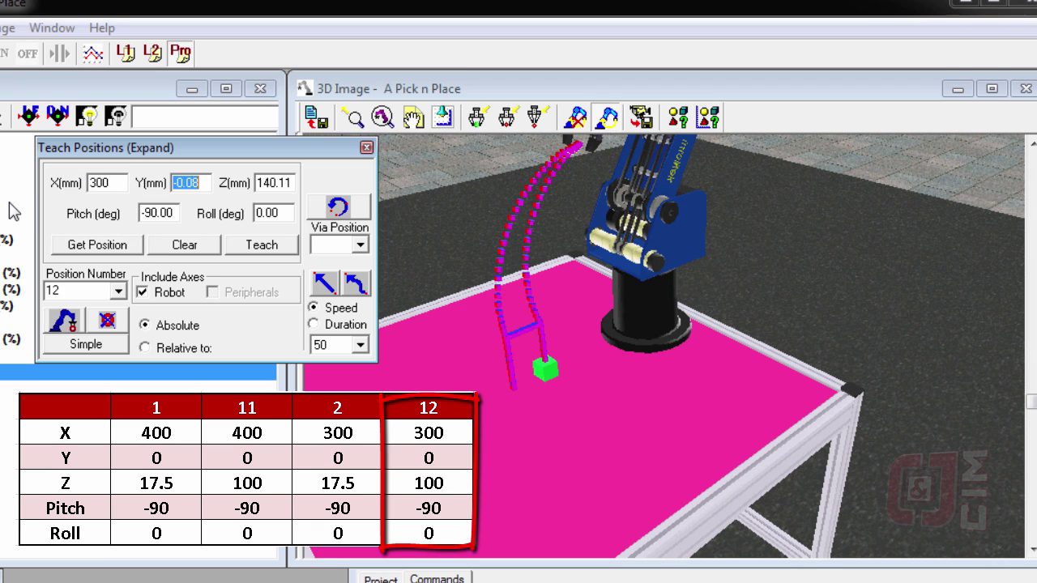
type("0")
key("Tab")
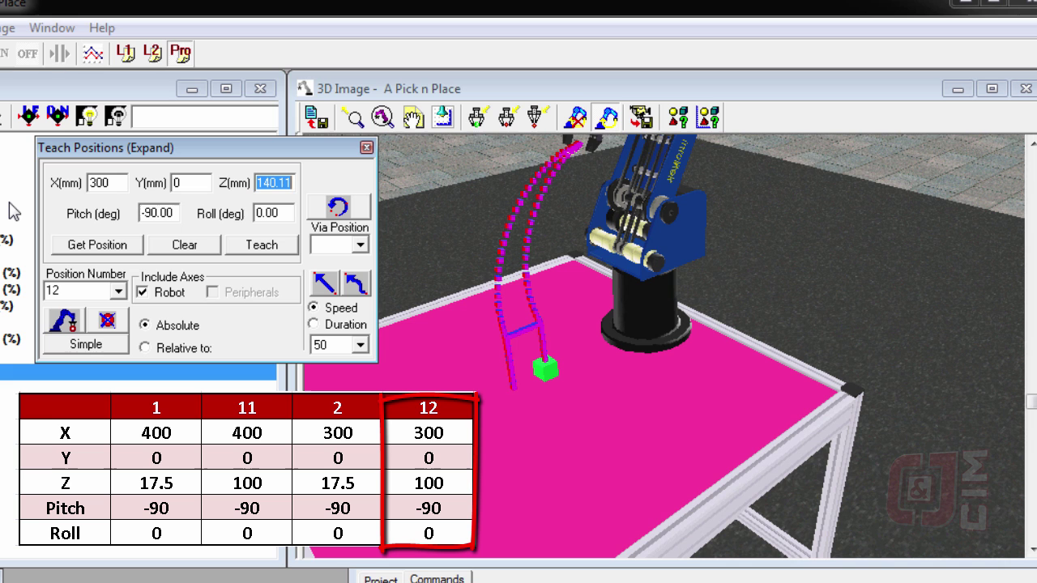
type("100")
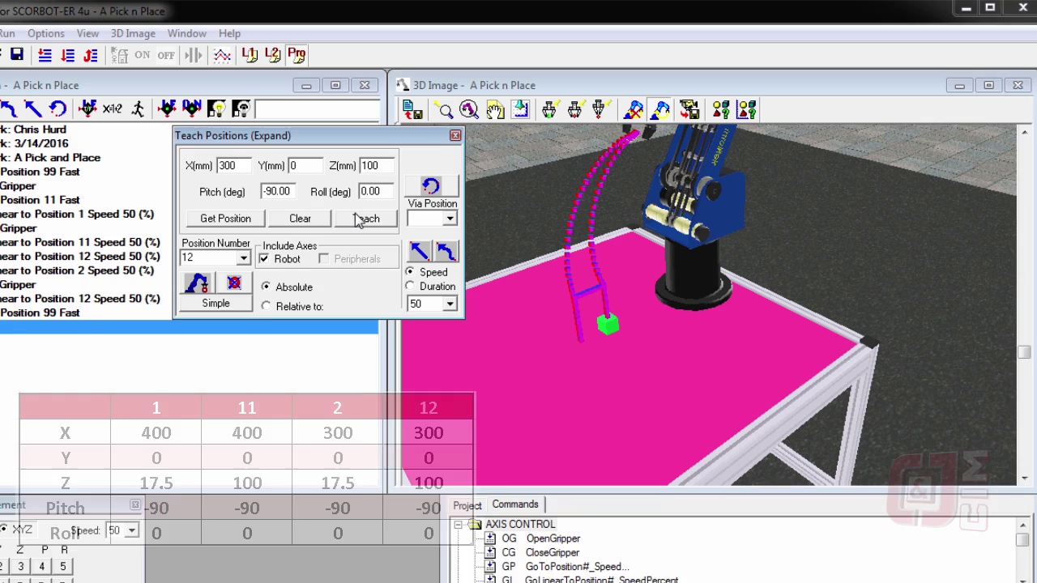
left_click(363, 218)
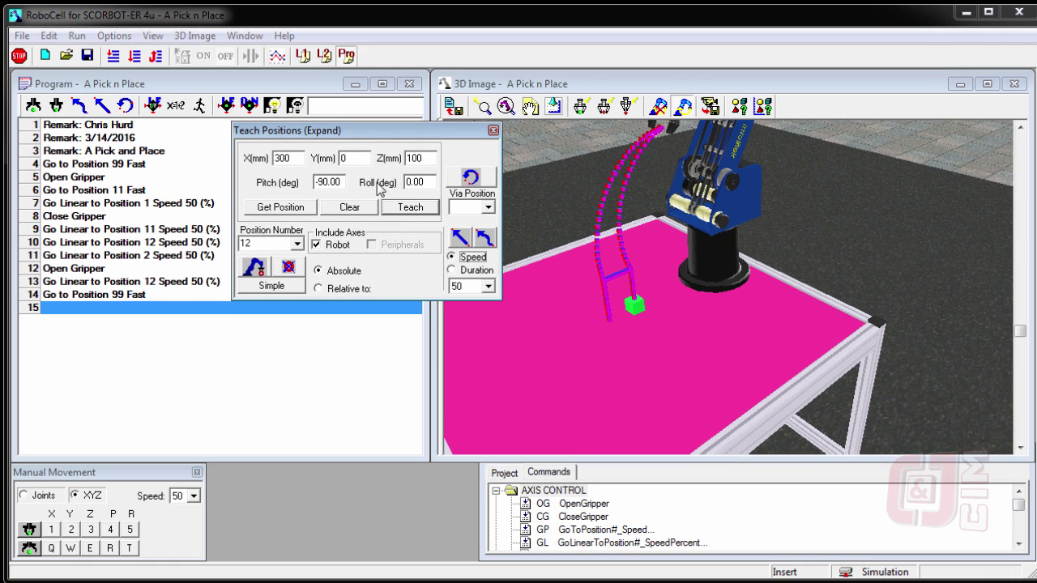
Display the Positions table listing positions 1, 2, 11, 12 and 99, and narrow its window.
left_click_drag(365, 127, 335, 411)
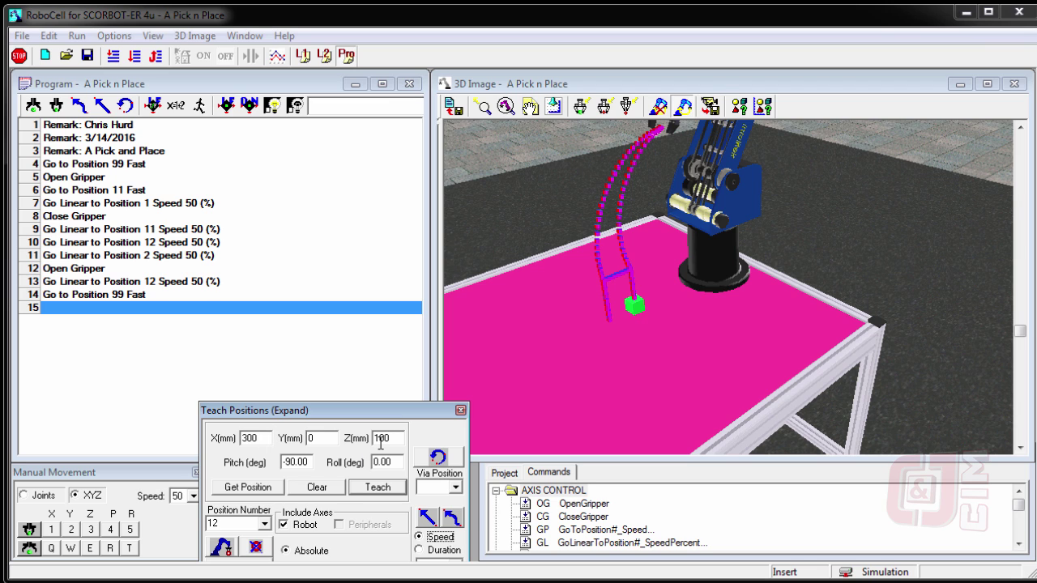
left_click(153, 35)
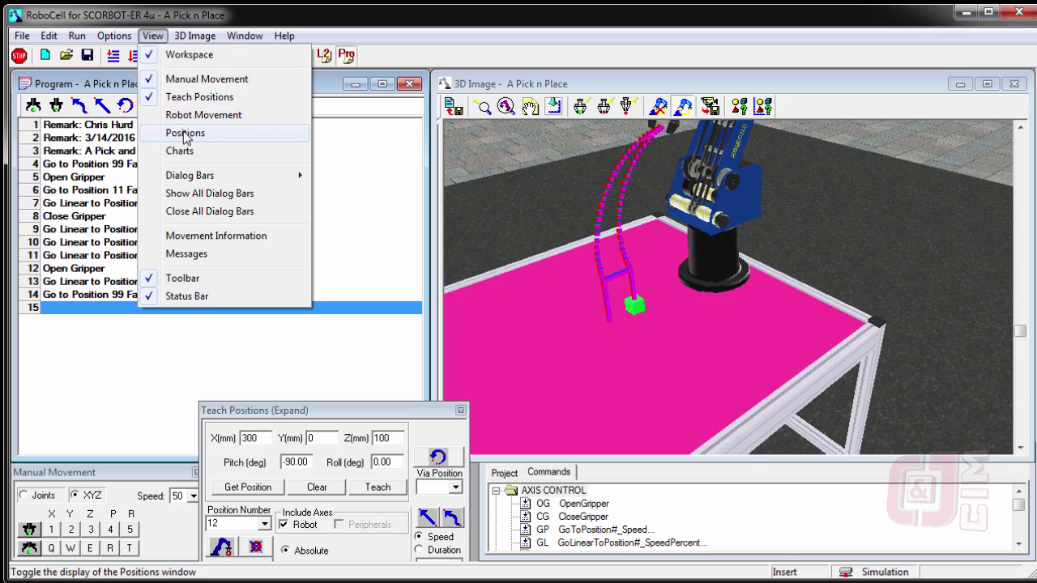
left_click(186, 134)
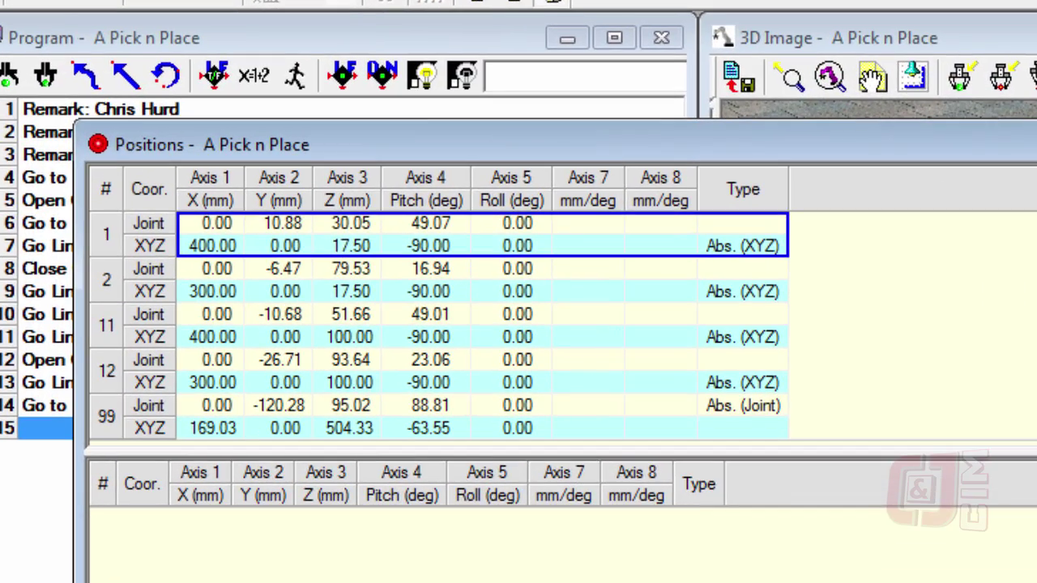
left_click_drag(931, 275, 579, 264)
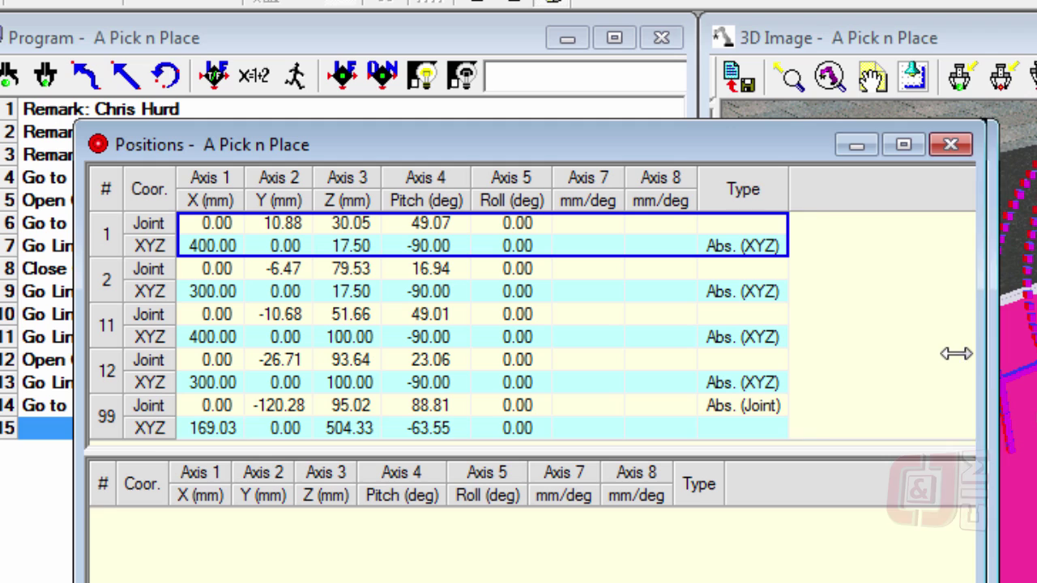
left_click_drag(956, 353, 843, 352)
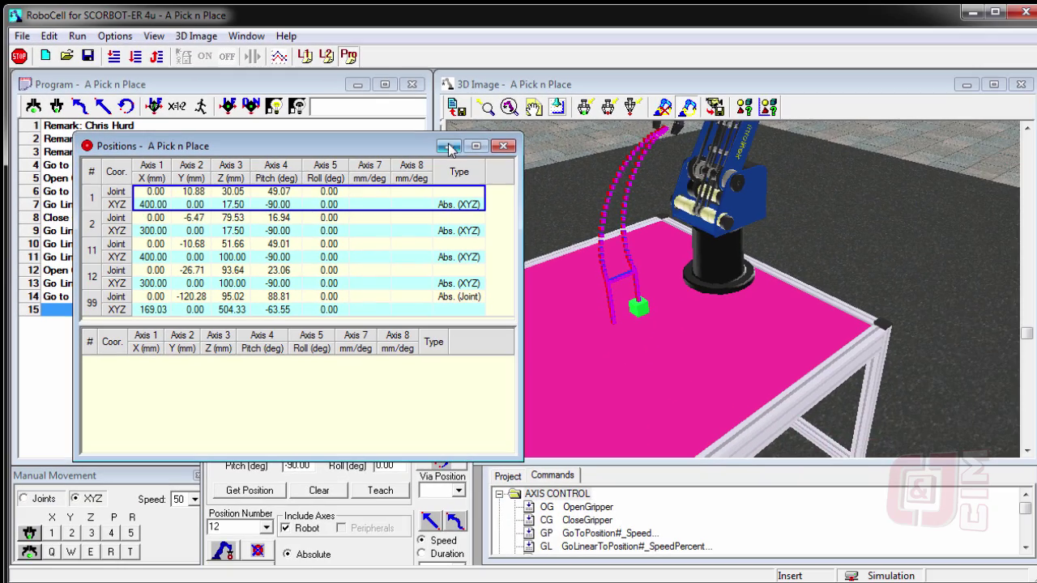
Close the Positions table, reset the 3D scene, and run A Pick n Place once from the start.
left_click(502, 149)
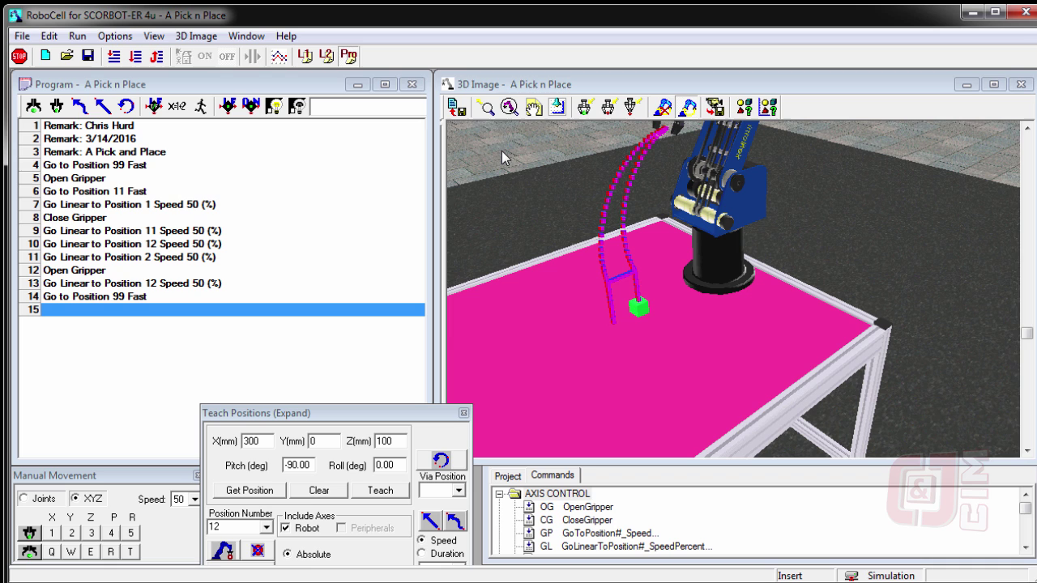
left_click(456, 108)
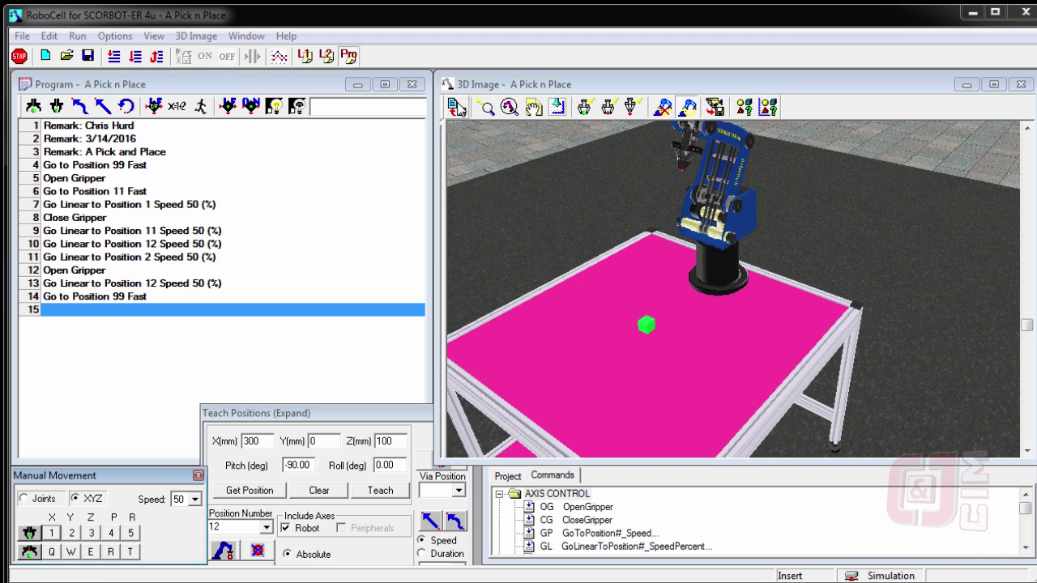
left_click(137, 61)
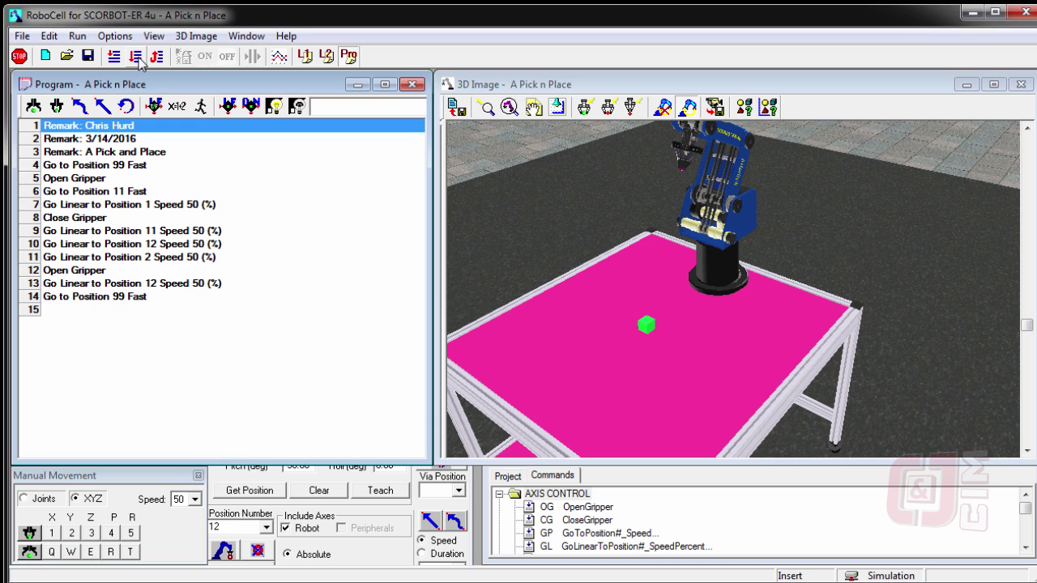
left_click(137, 61)
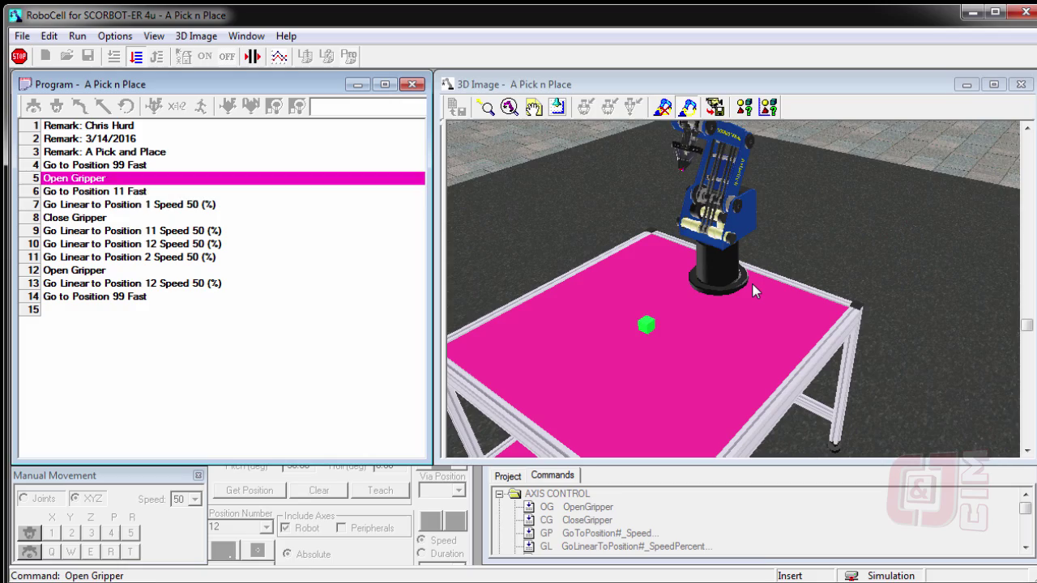
scroll(718, 245, "up", 5)
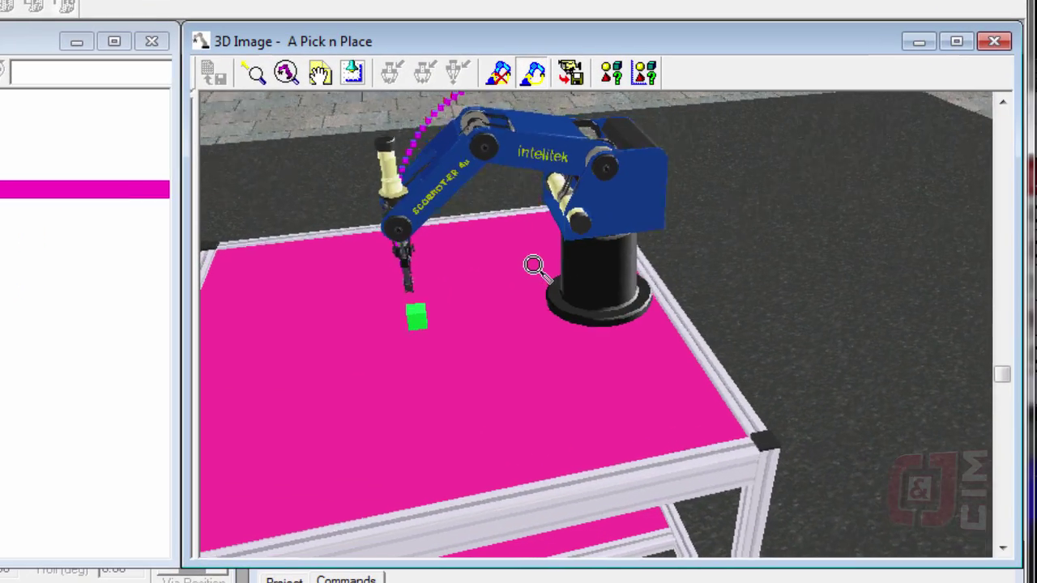
left_click_drag(1003, 377, 1002, 433)
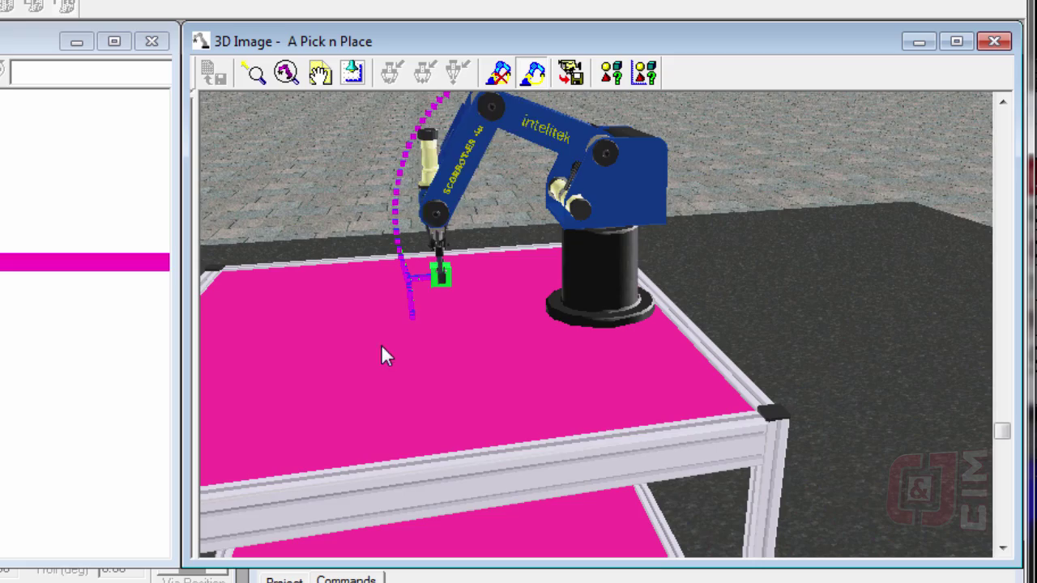
right_click_drag(430, 349, 440, 297)
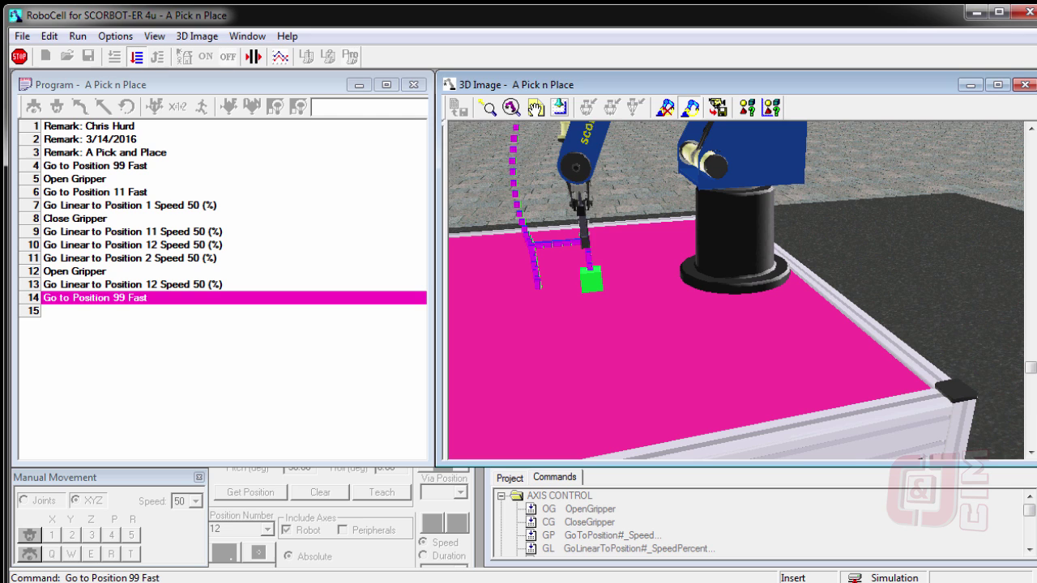
Move the positions.png viewer window to the centre of the screen.
left_click_drag(1036, 113, 801, 150)
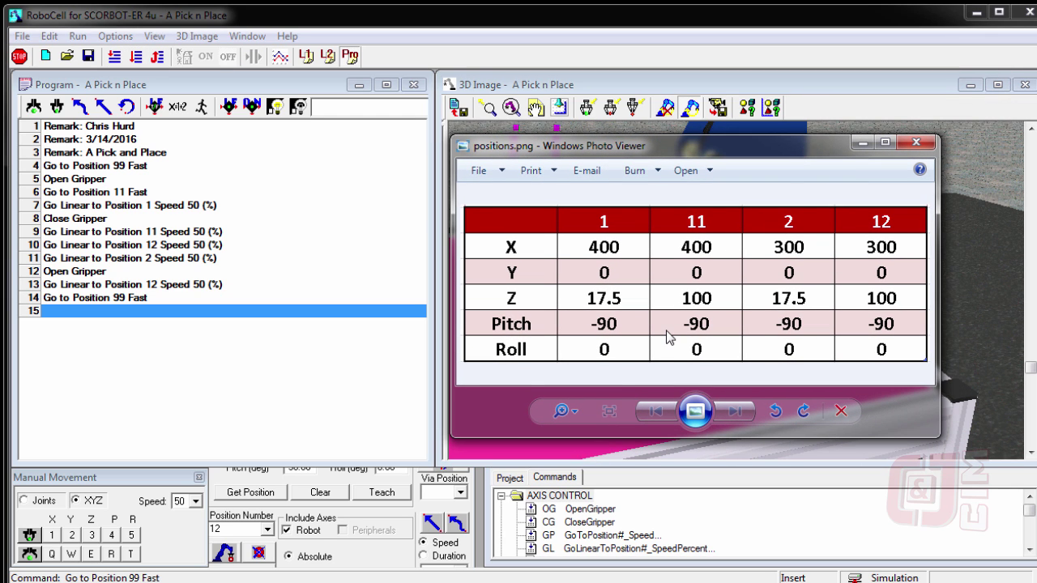